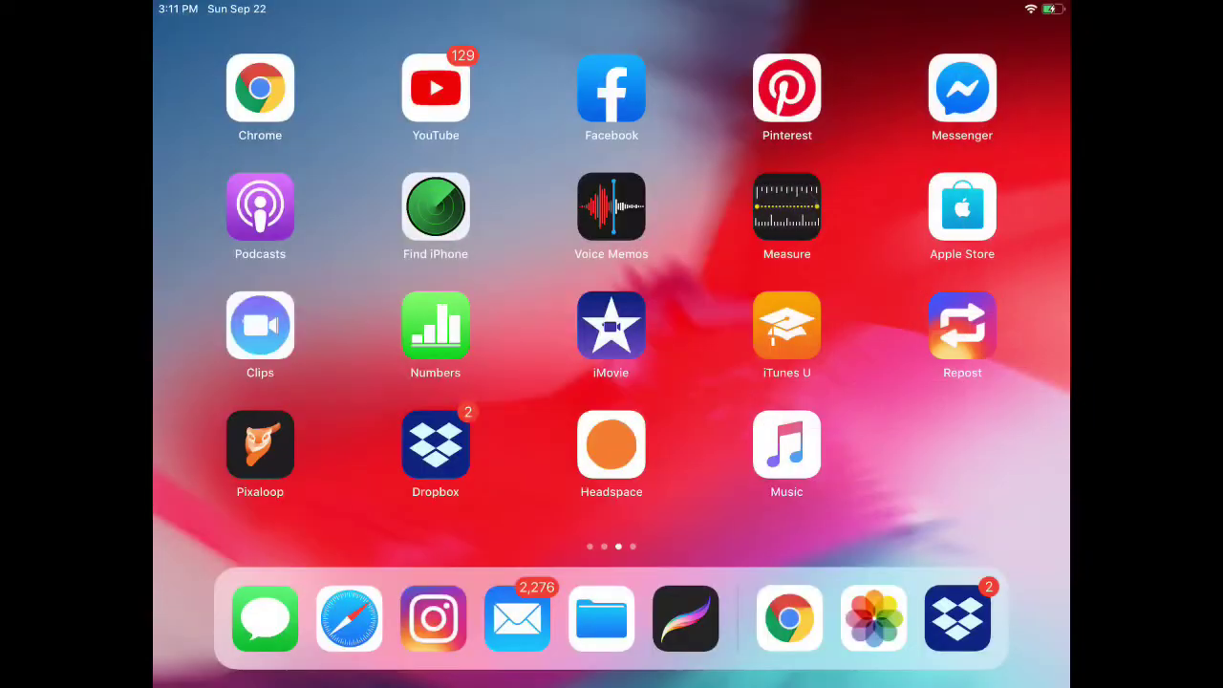
Swipe from home page three to page two with FaceTime, Calendar and Photos.
{"action": "left_click_drag", "start_coordinate": [383, 287], "coordinate": [860, 286]}
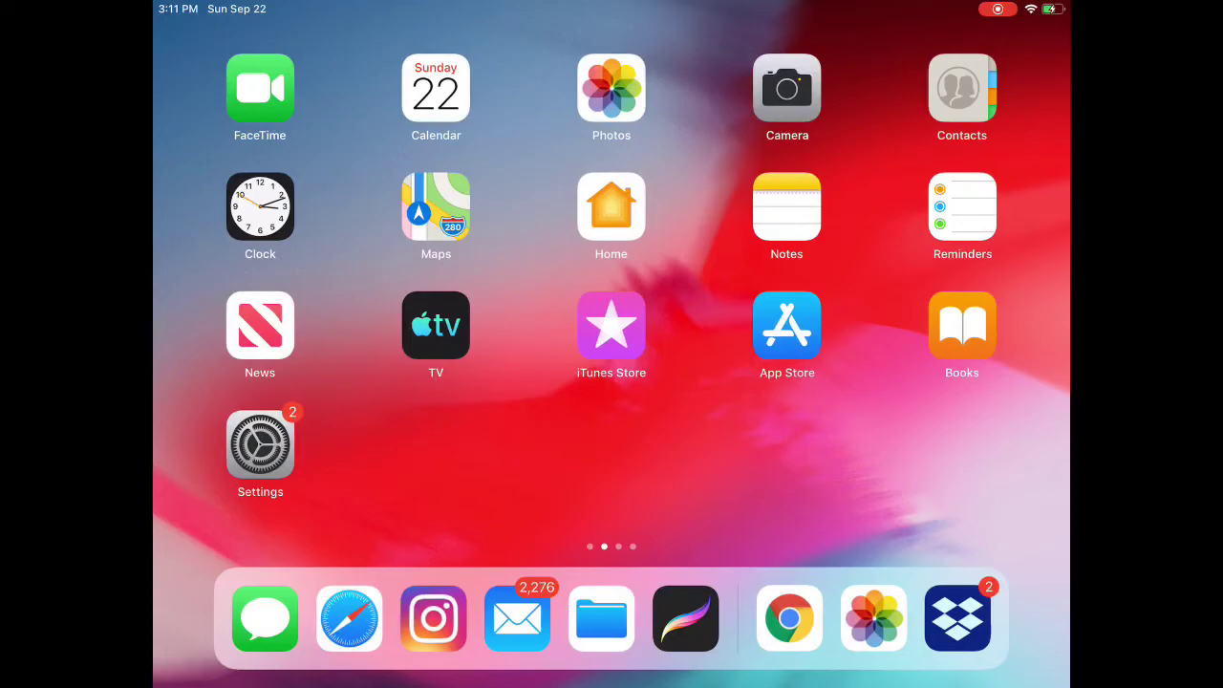
Open the top-left fairy-house artwork in Procreate, zoom to inspect it, then return to Gallery.
{"action": "left_click", "coordinate": [685, 619]}
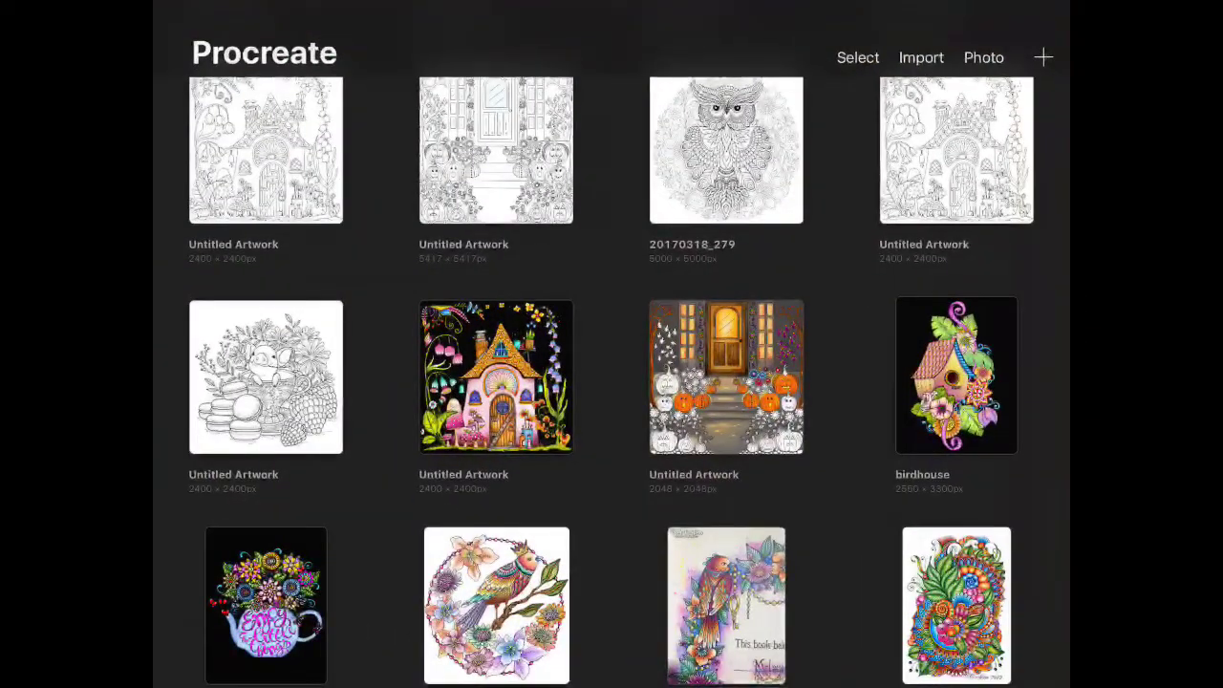
{"action": "scroll", "coordinate": [612, 382], "scroll_direction": "up", "scroll_amount": 1}
{"action": "left_click", "coordinate": [265, 184]}
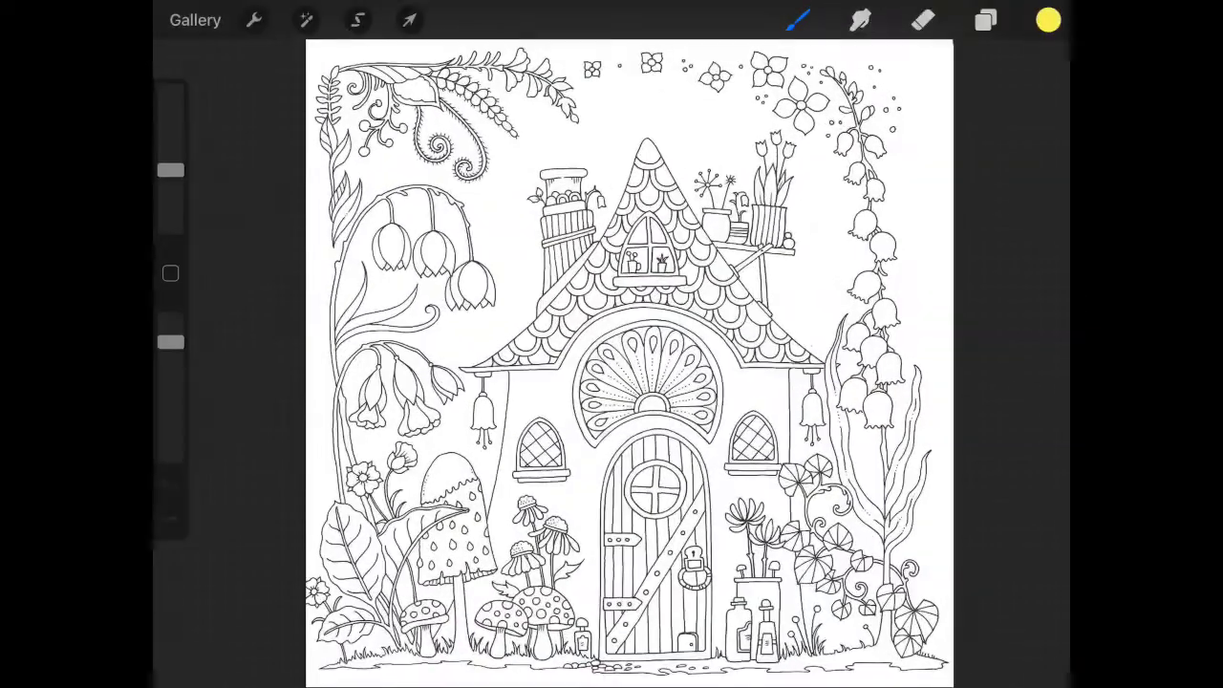
{"action": "scroll", "coordinate": [612, 382], "scroll_direction": "up", "scroll_amount": 3}
{"action": "scroll", "coordinate": [611, 382], "scroll_direction": "down", "scroll_amount": 5}
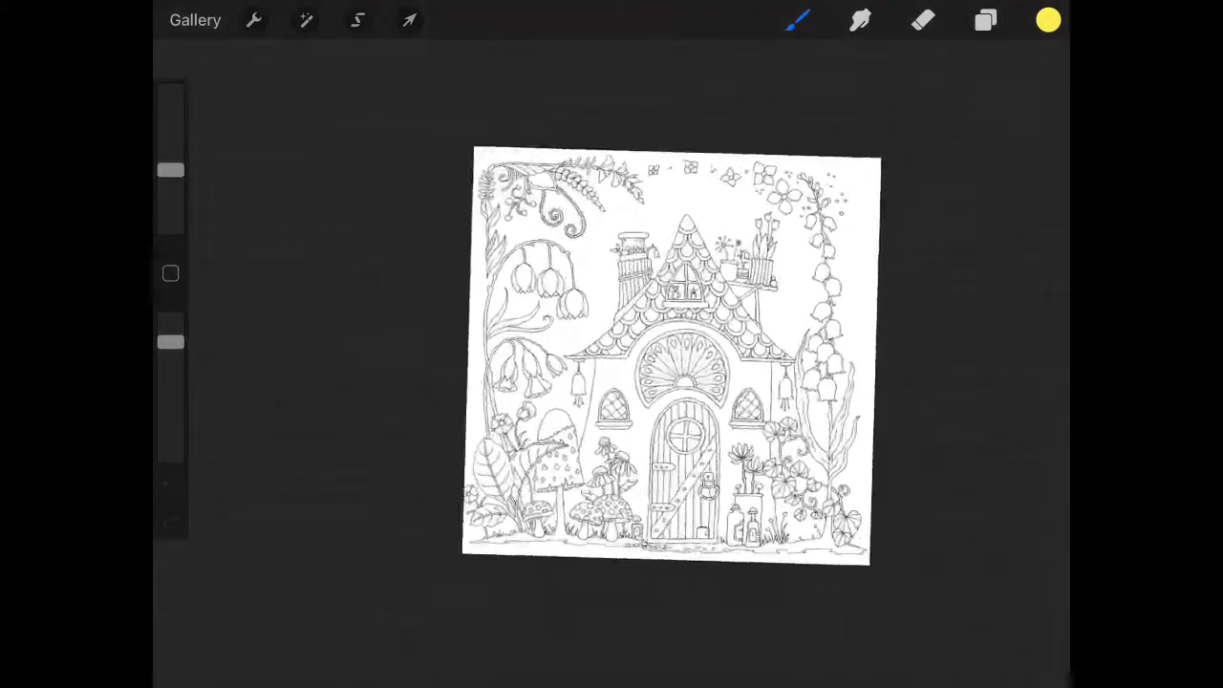
{"action": "scroll", "coordinate": [612, 383], "scroll_direction": "up", "scroll_amount": 3}
{"action": "scroll", "coordinate": [612, 382], "scroll_direction": "up", "scroll_amount": 2}
{"action": "scroll", "coordinate": [612, 383], "scroll_direction": "down", "scroll_amount": 1}
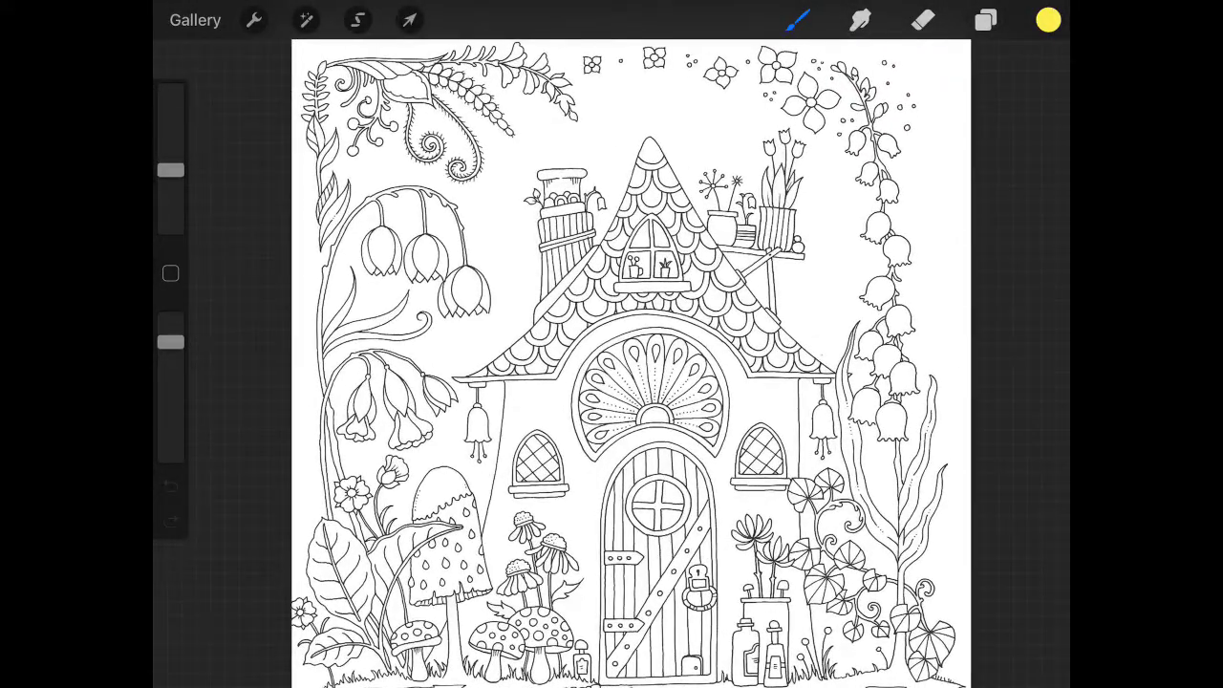
{"action": "left_click", "coordinate": [195, 19]}
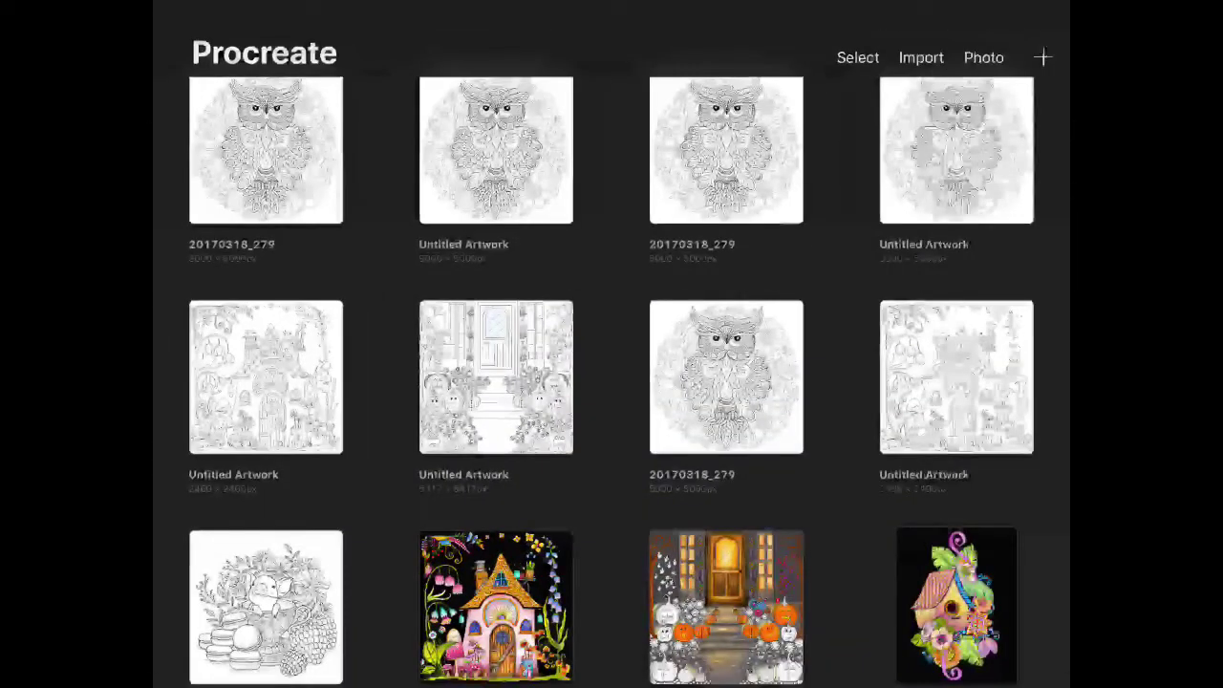
Go to the home screen and reopen Procreate's gallery from the dock.
{"action": "key", "text": "super+h"}
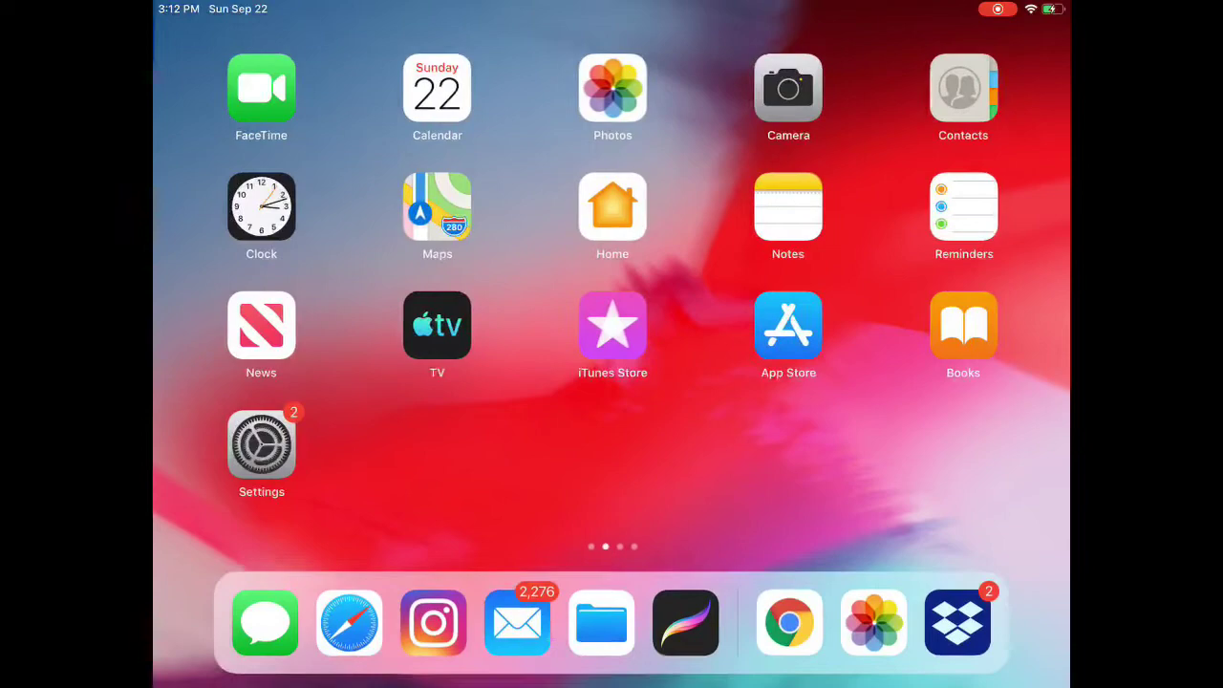
{"action": "left_click_drag", "start_coordinate": [860, 459], "coordinate": [383, 459]}
{"action": "left_click", "coordinate": [686, 619]}
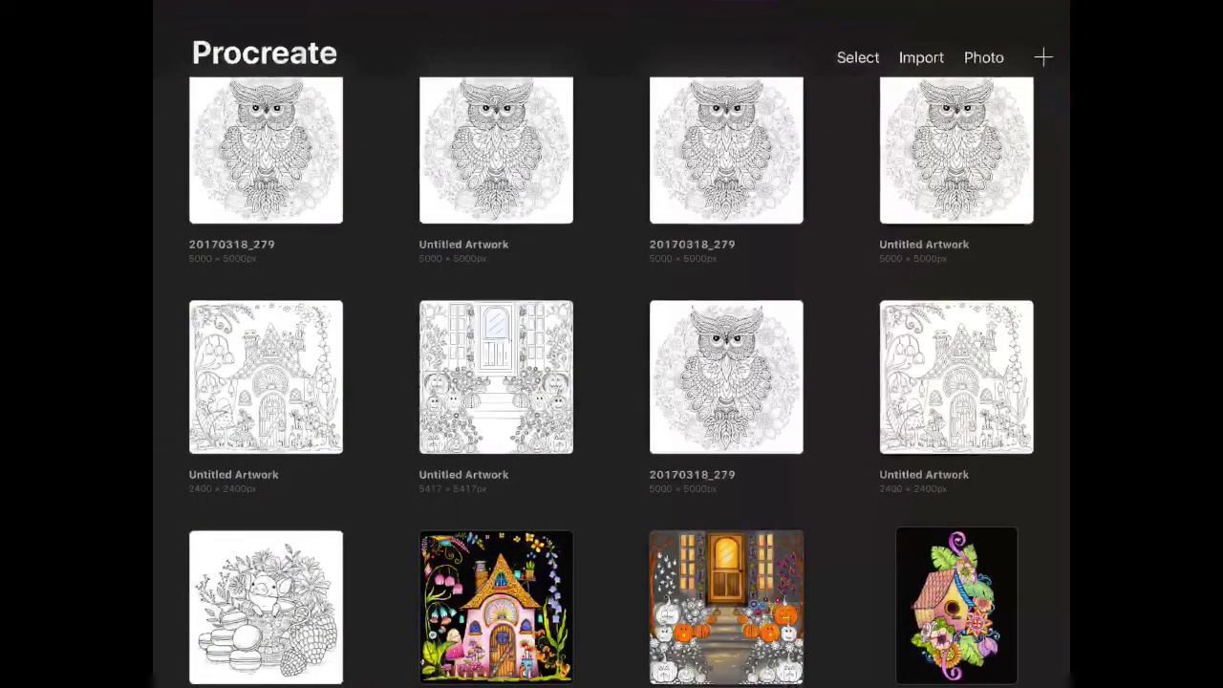
Import a coloring page from the All Photos library via Photo.
{"action": "left_click", "coordinate": [983, 57]}
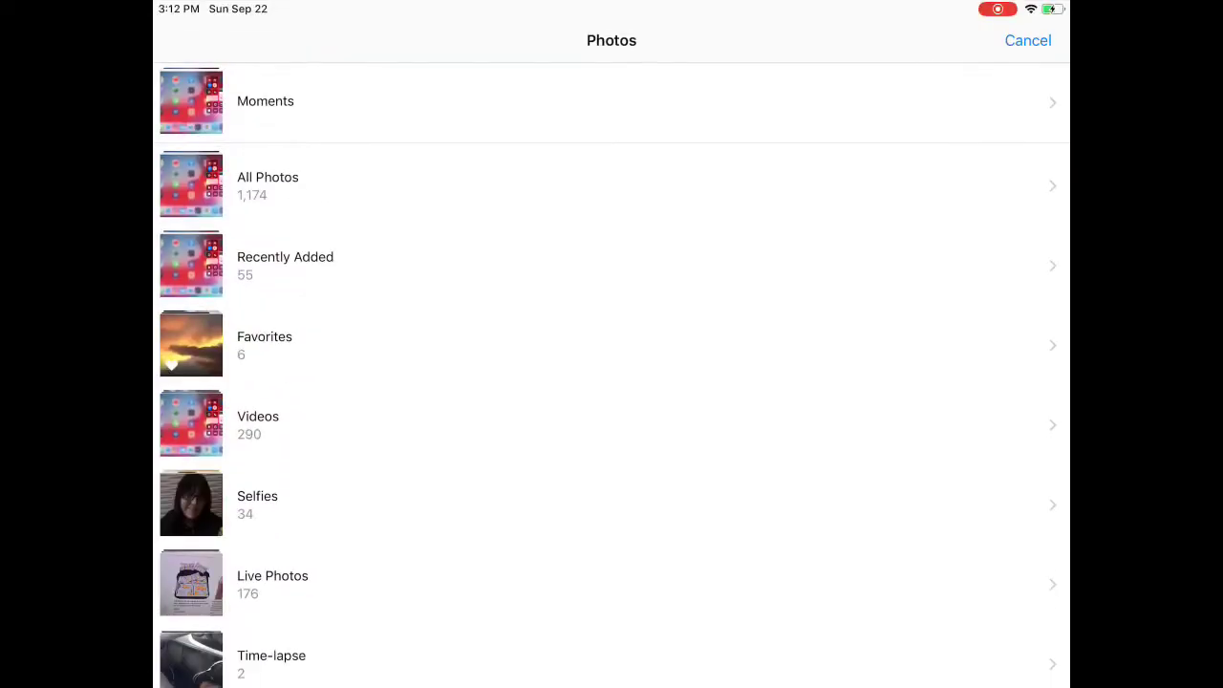
{"action": "left_click", "coordinate": [267, 184]}
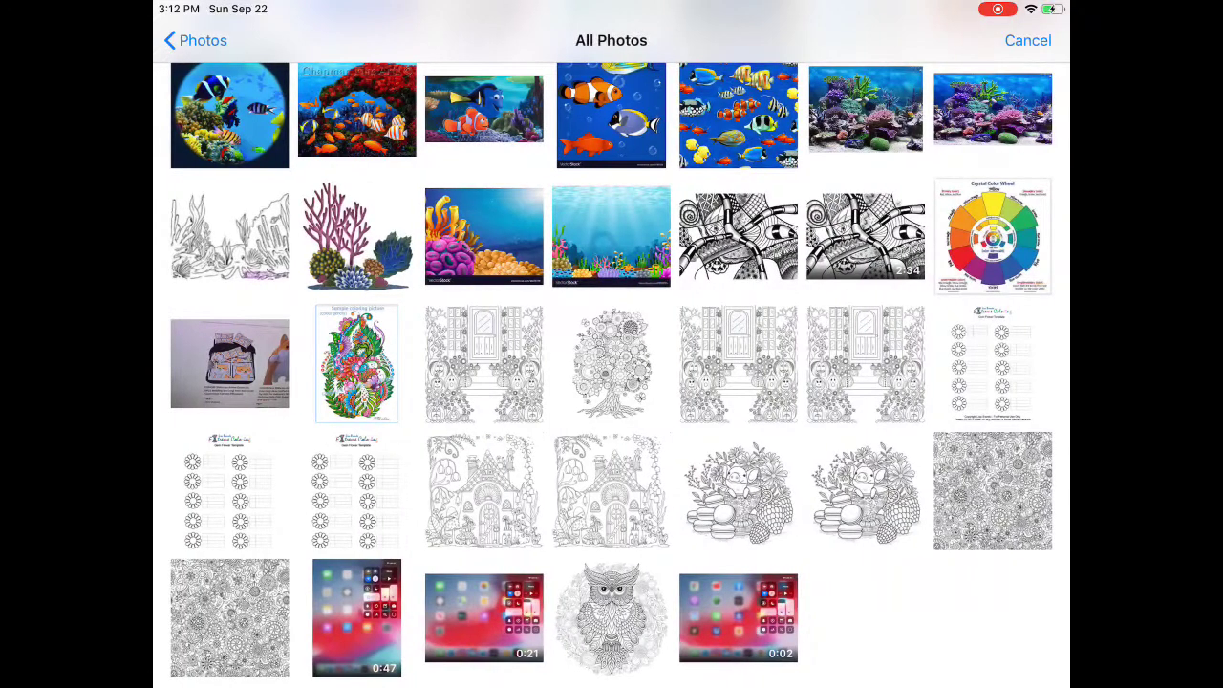
{"action": "scroll", "coordinate": [612, 382], "scroll_direction": "down", "scroll_amount": 3}
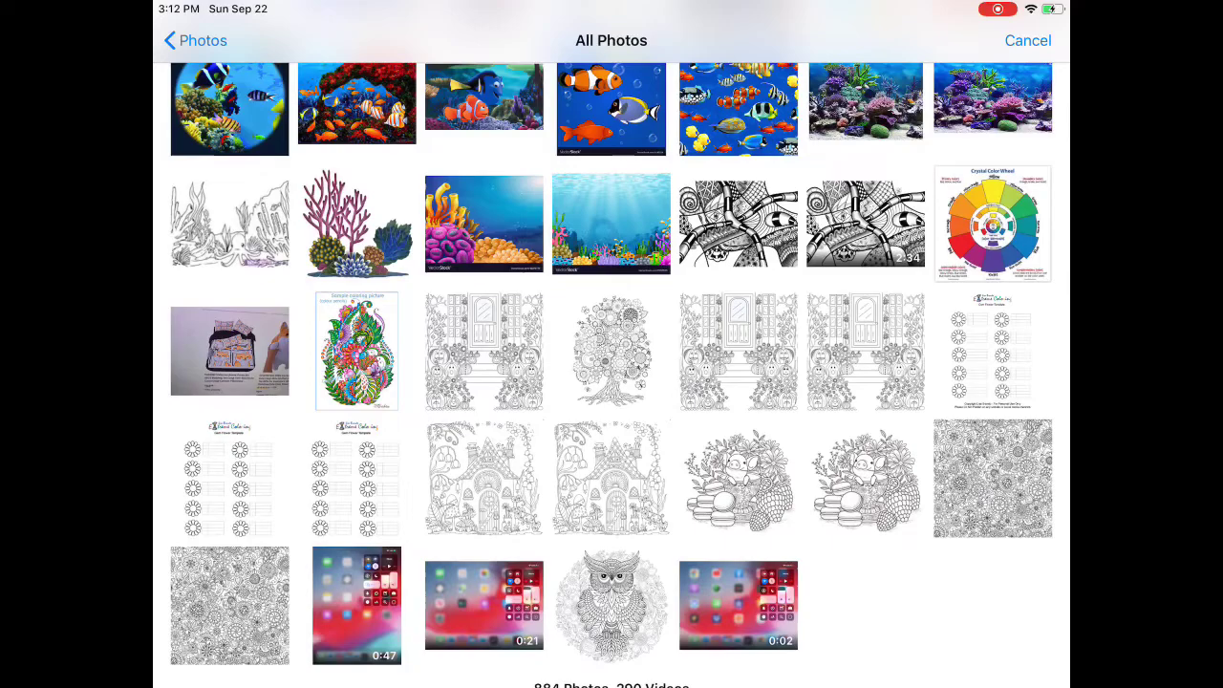
{"action": "left_click", "coordinate": [993, 105]}
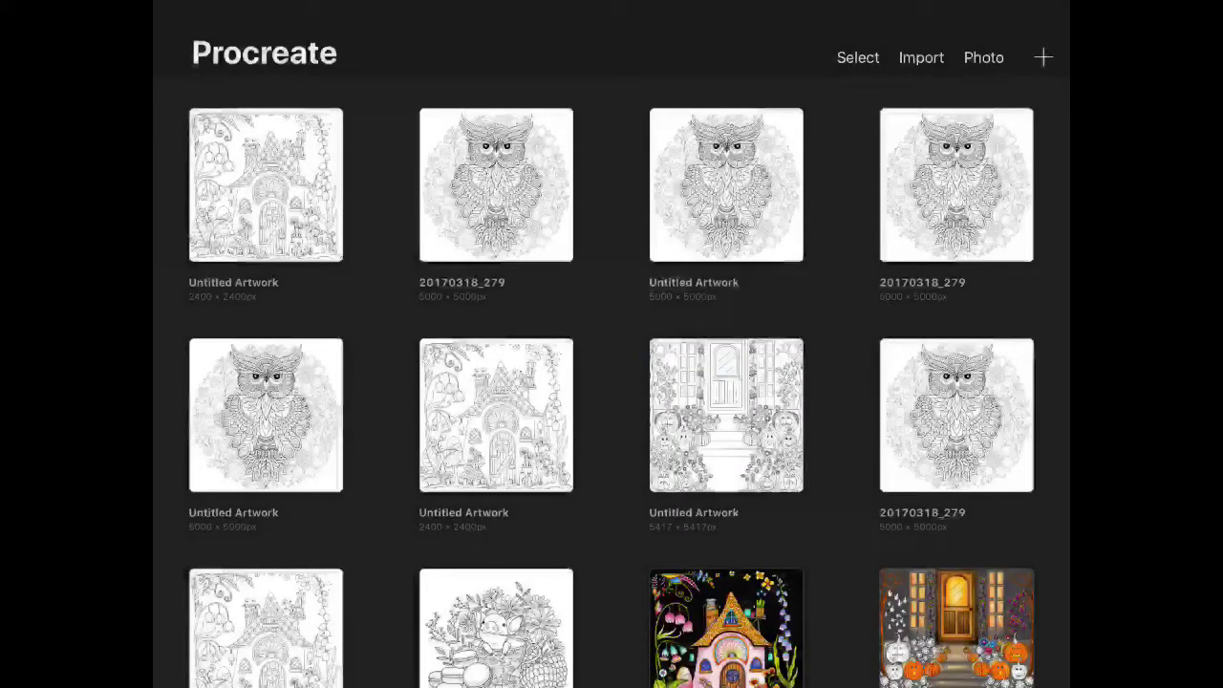
Open the newly imported fairy-house Untitled Artwork, then go back to the gallery.
{"action": "left_click", "coordinate": [265, 182]}
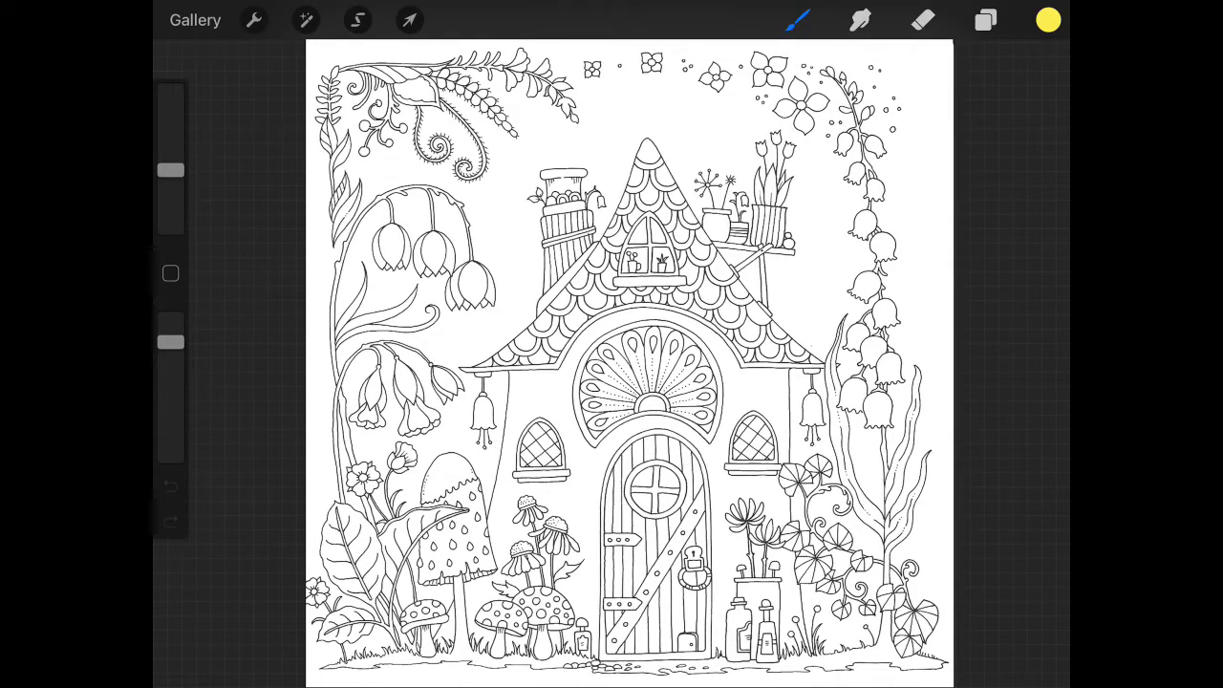
{"action": "left_click", "coordinate": [195, 19]}
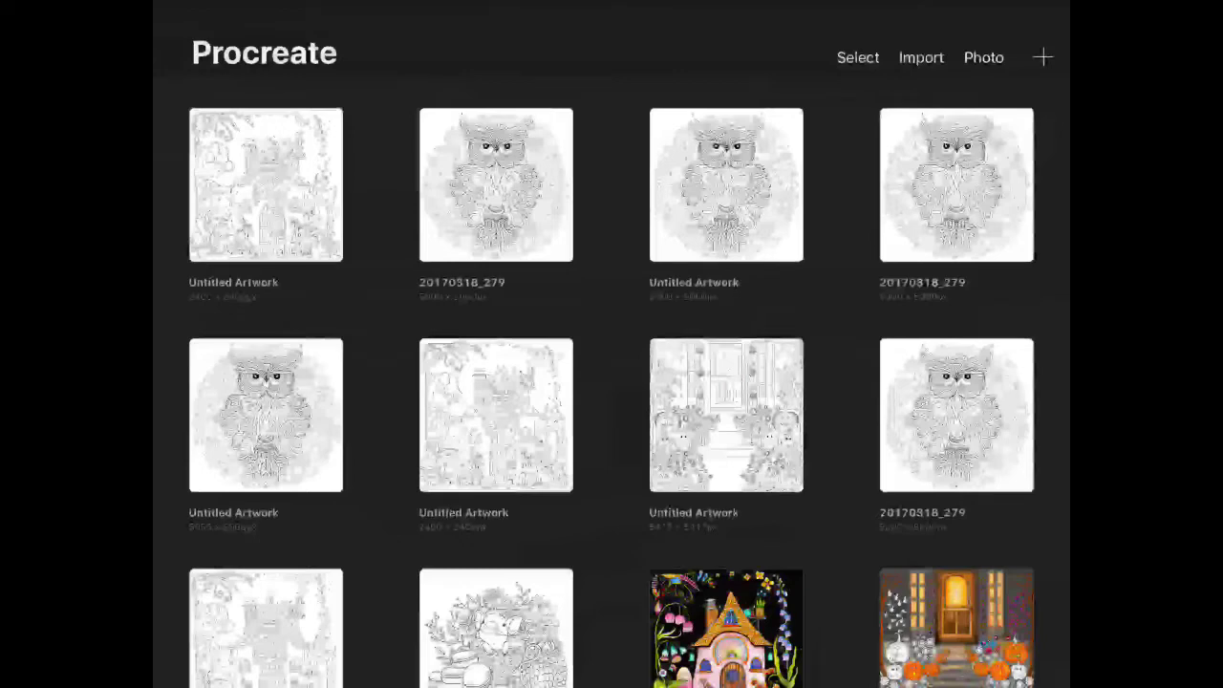
{"action": "scroll", "coordinate": [611, 382], "scroll_direction": "down", "scroll_amount": 10}
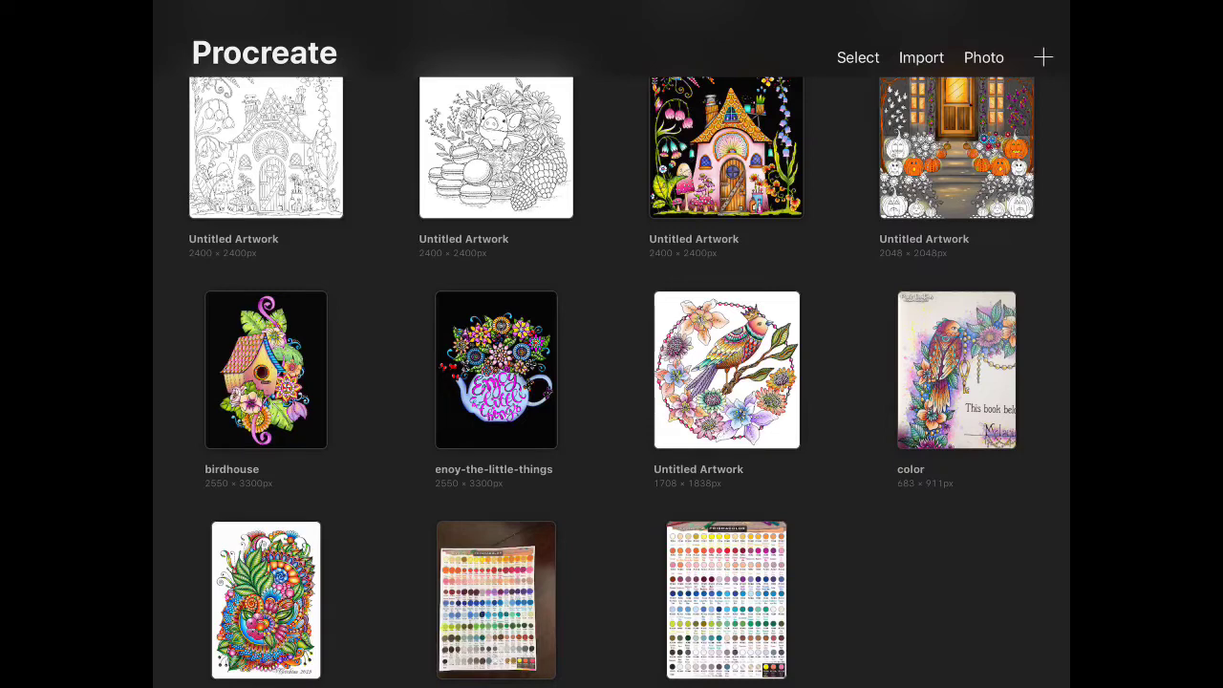
{"action": "left_click", "coordinate": [984, 58]}
{"action": "left_click", "coordinate": [267, 186]}
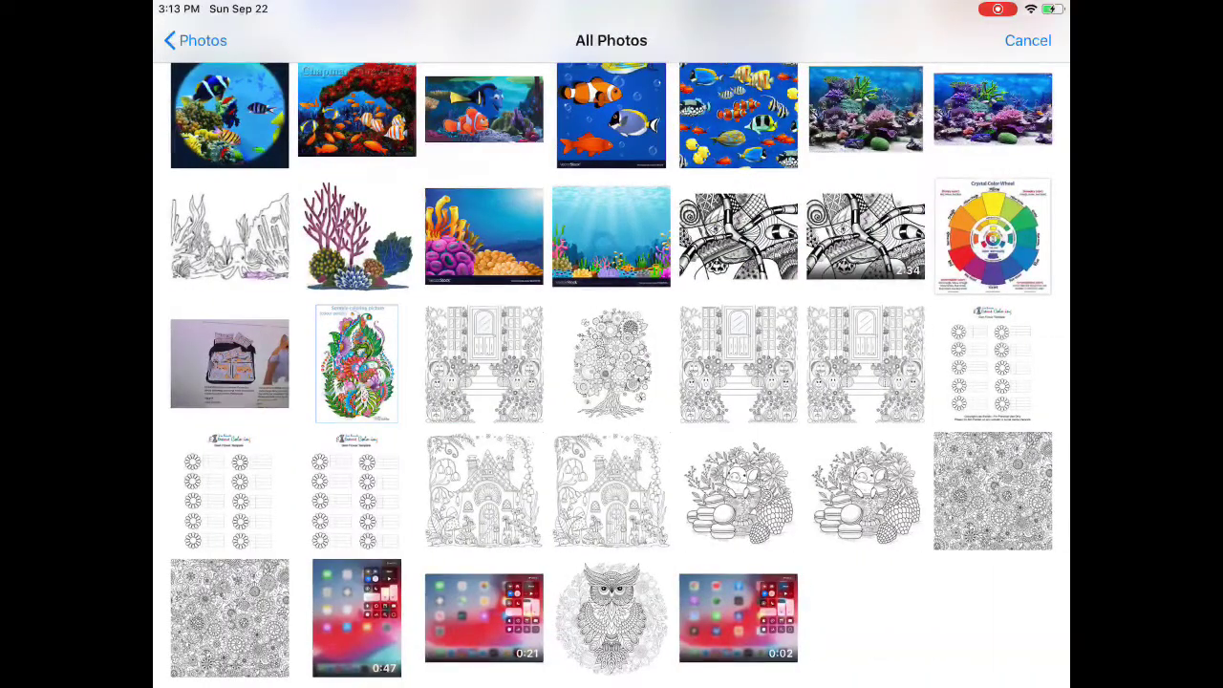
{"action": "left_click", "coordinate": [196, 41]}
{"action": "left_click", "coordinate": [1028, 40]}
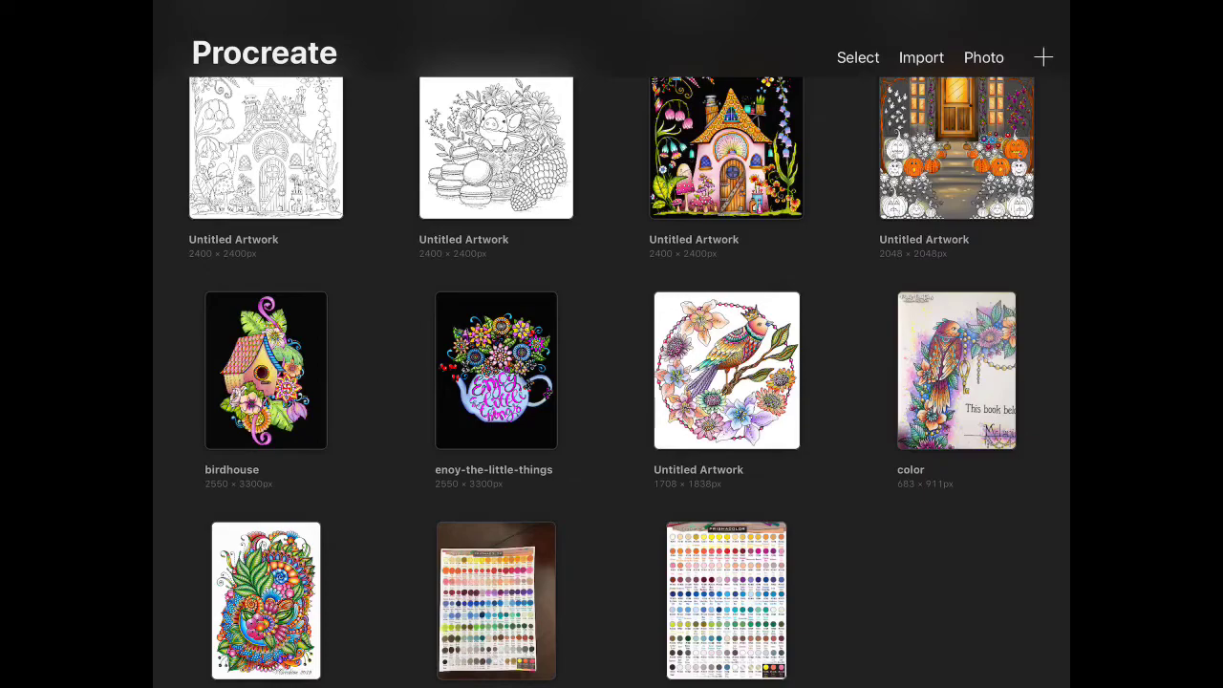
Leave Procreate and open Dropbox on the owl image preview, peeking at the next mandala.
{"action": "left_click_drag", "start_coordinate": [612, 683], "coordinate": [612, 458]}
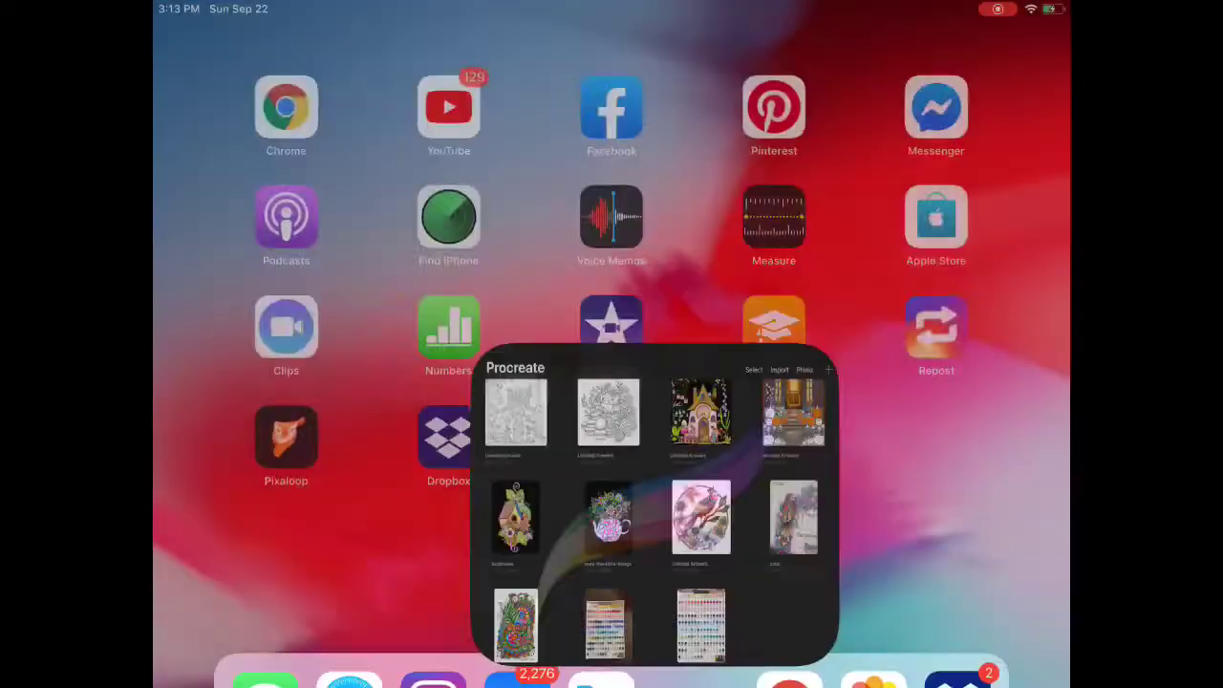
{"action": "left_click", "coordinate": [437, 445]}
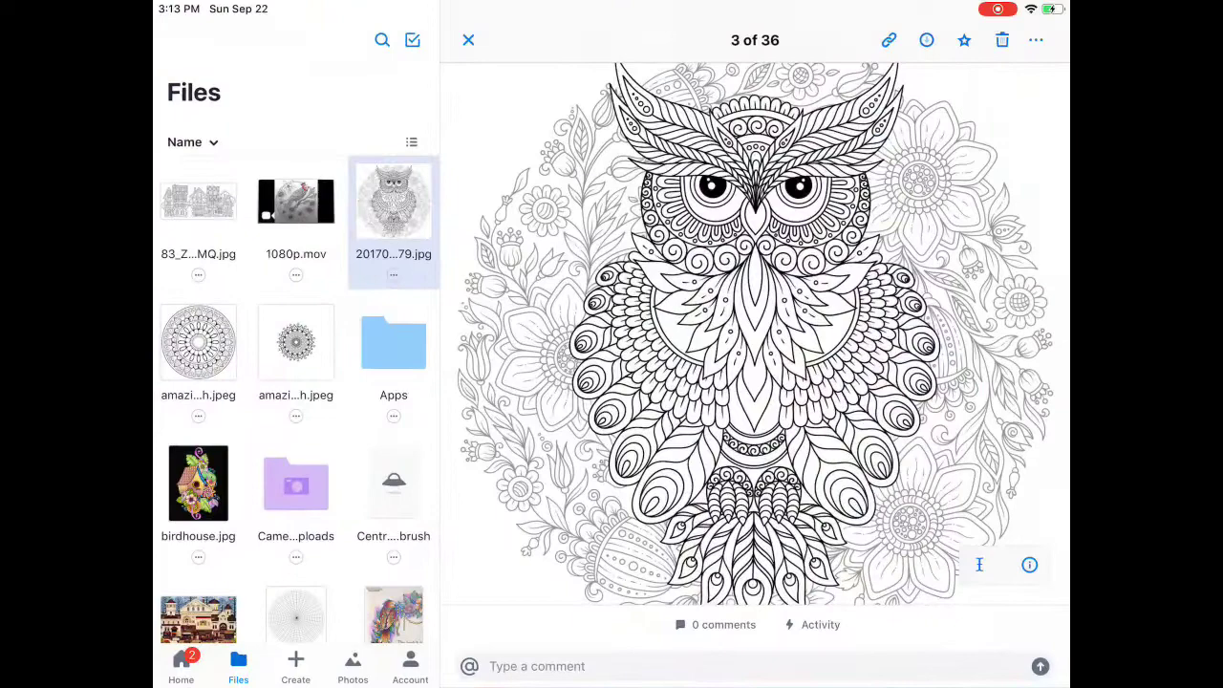
{"action": "left_click_drag", "start_coordinate": [860, 334], "coordinate": [574, 335]}
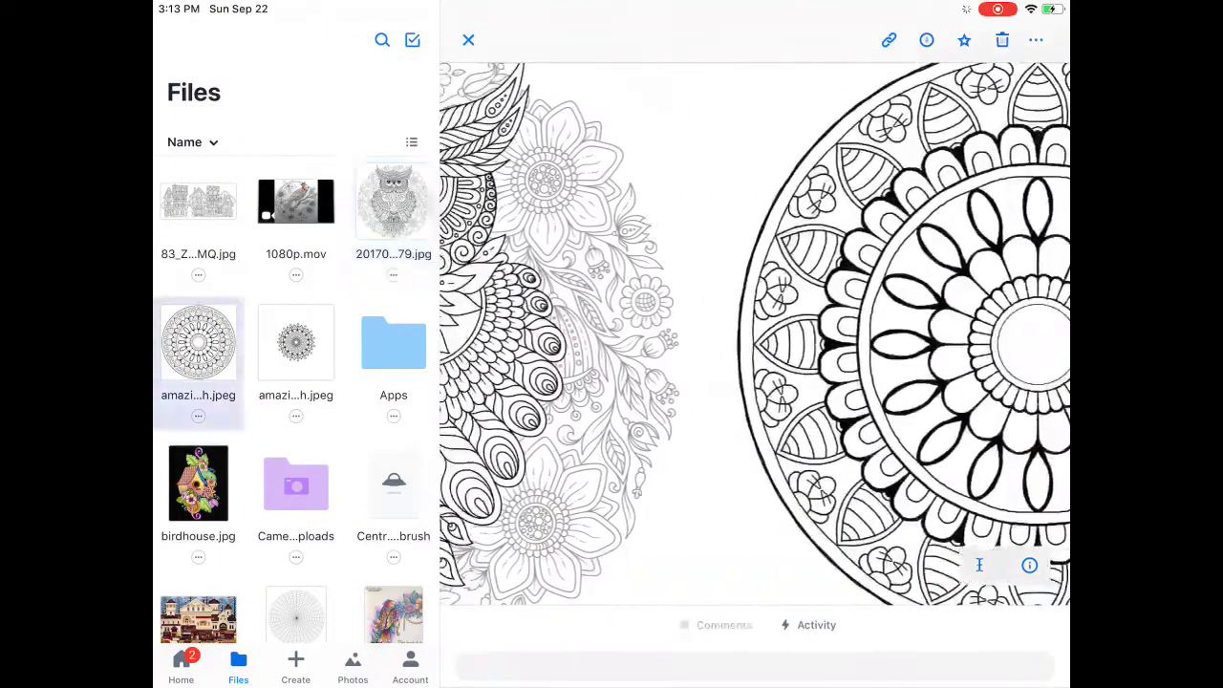
{"action": "scroll", "coordinate": [296, 401], "scroll_direction": "down", "scroll_amount": 3}
{"action": "scroll", "coordinate": [296, 401], "scroll_direction": "up", "scroll_amount": 3}
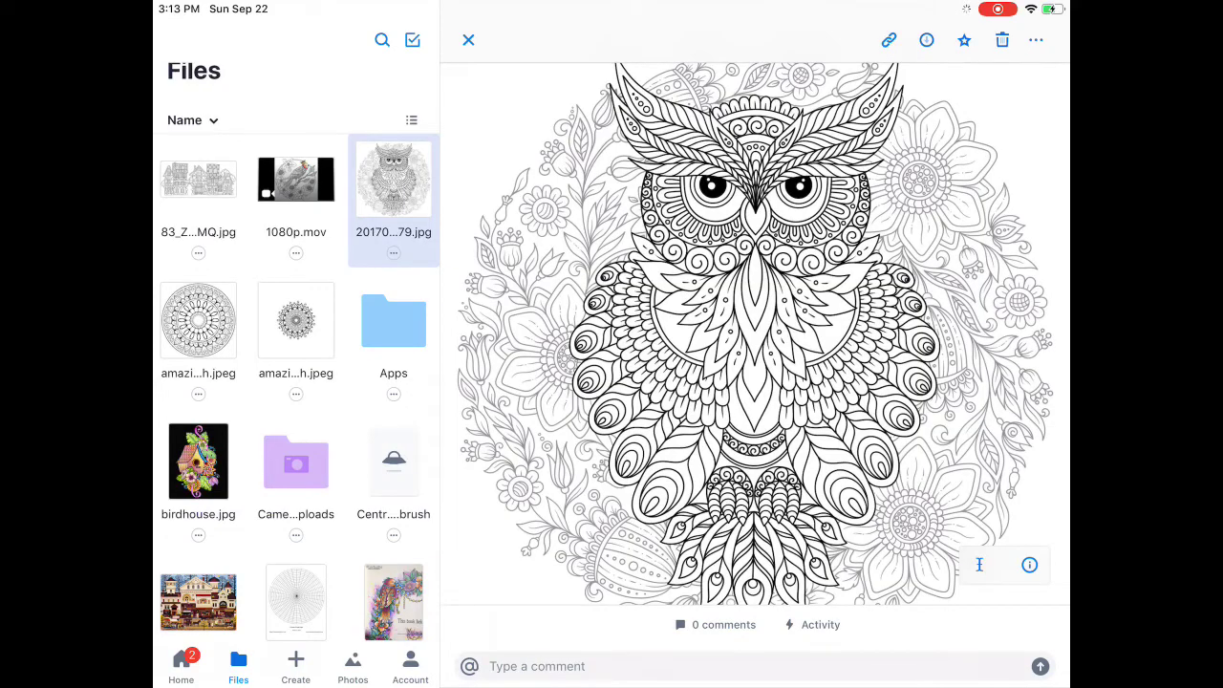
Close Dropbox and reopen it showing the owl JPG preview.
{"action": "key", "text": "super+h"}
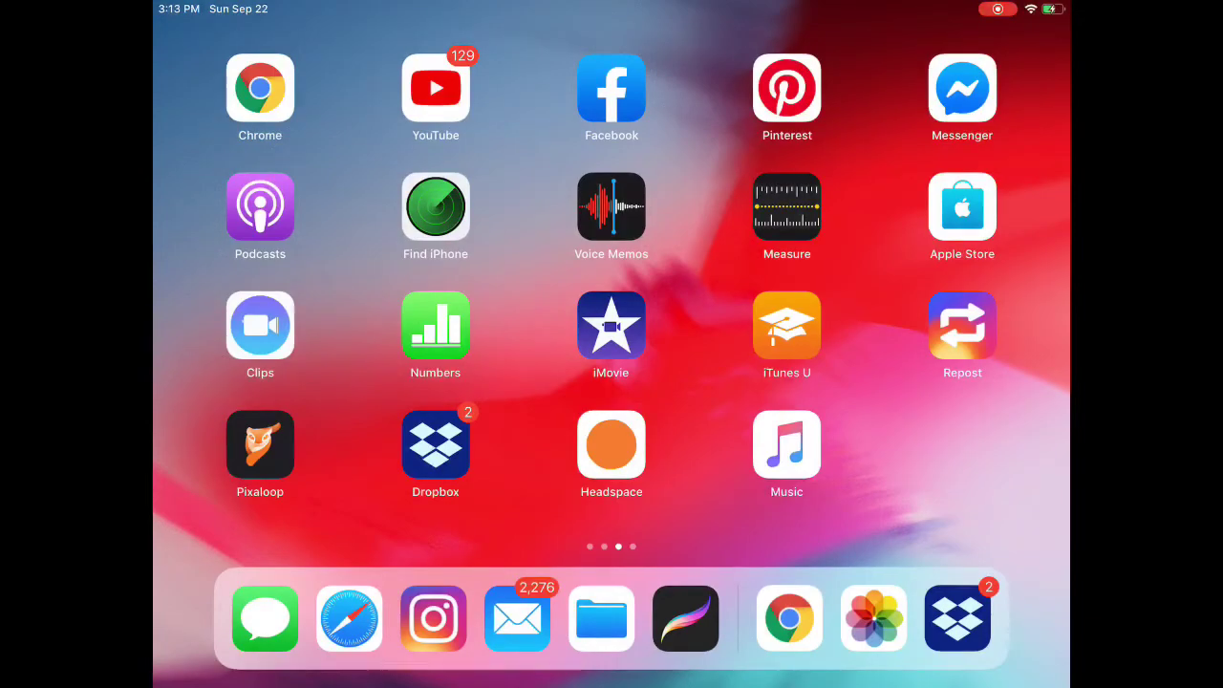
{"action": "left_click", "coordinate": [436, 445]}
{"action": "scroll", "coordinate": [296, 382], "scroll_direction": "down", "scroll_amount": 3}
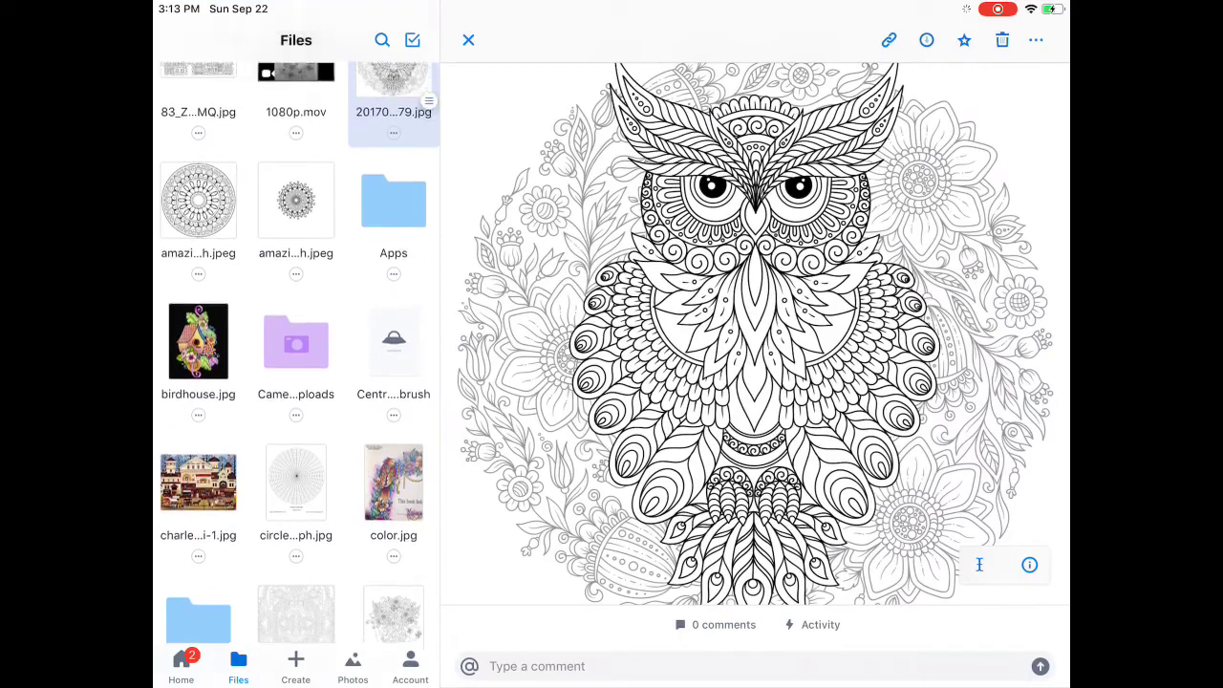
{"action": "scroll", "coordinate": [296, 382], "scroll_direction": "up", "scroll_amount": 4}
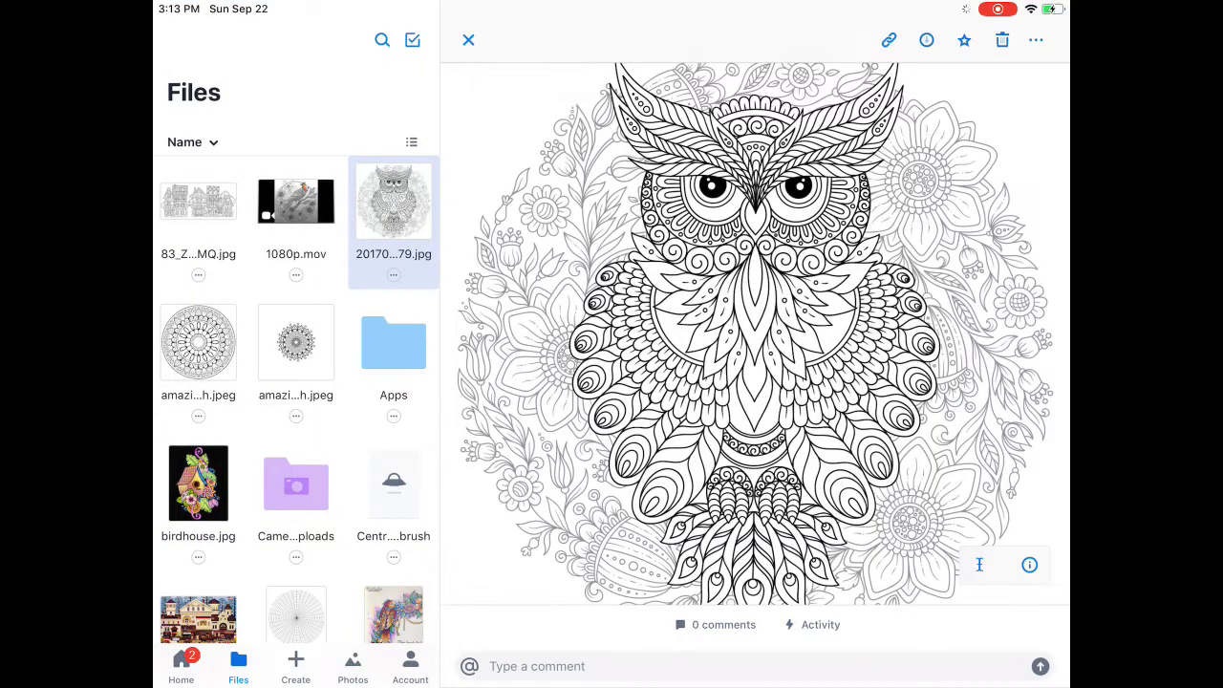
Export 20170318_279.jpg from Dropbox using Copy to Procreate.
{"action": "left_click", "coordinate": [1036, 39]}
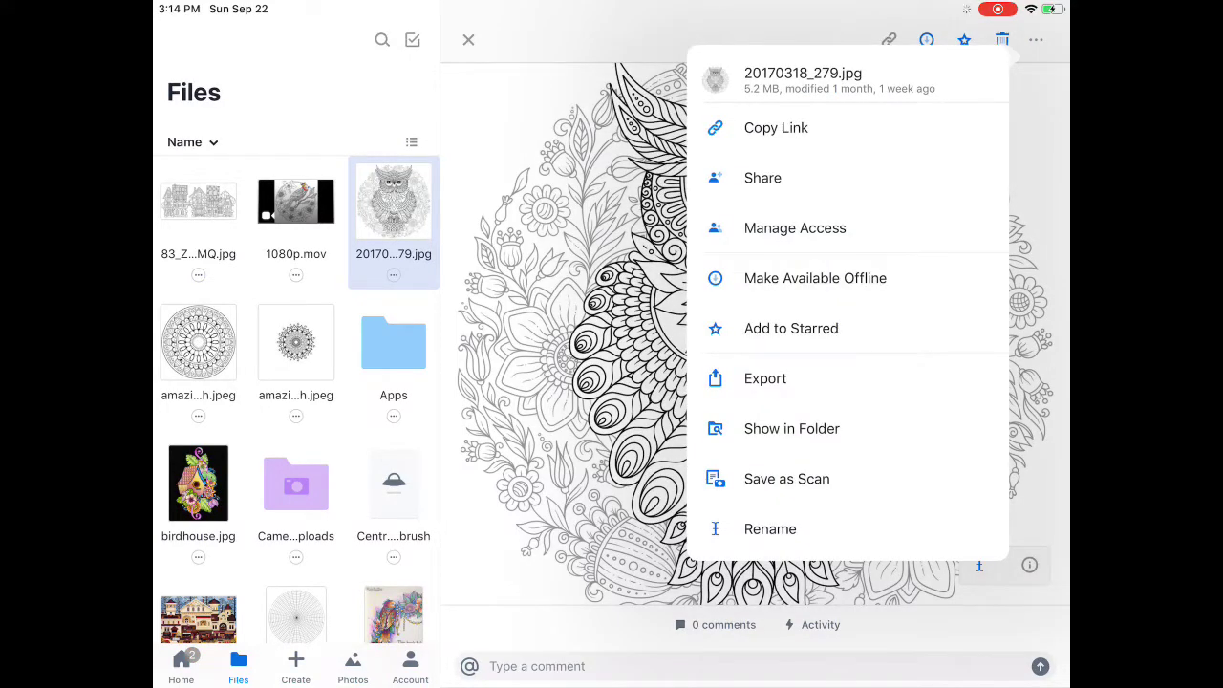
{"action": "left_click", "coordinate": [765, 378]}
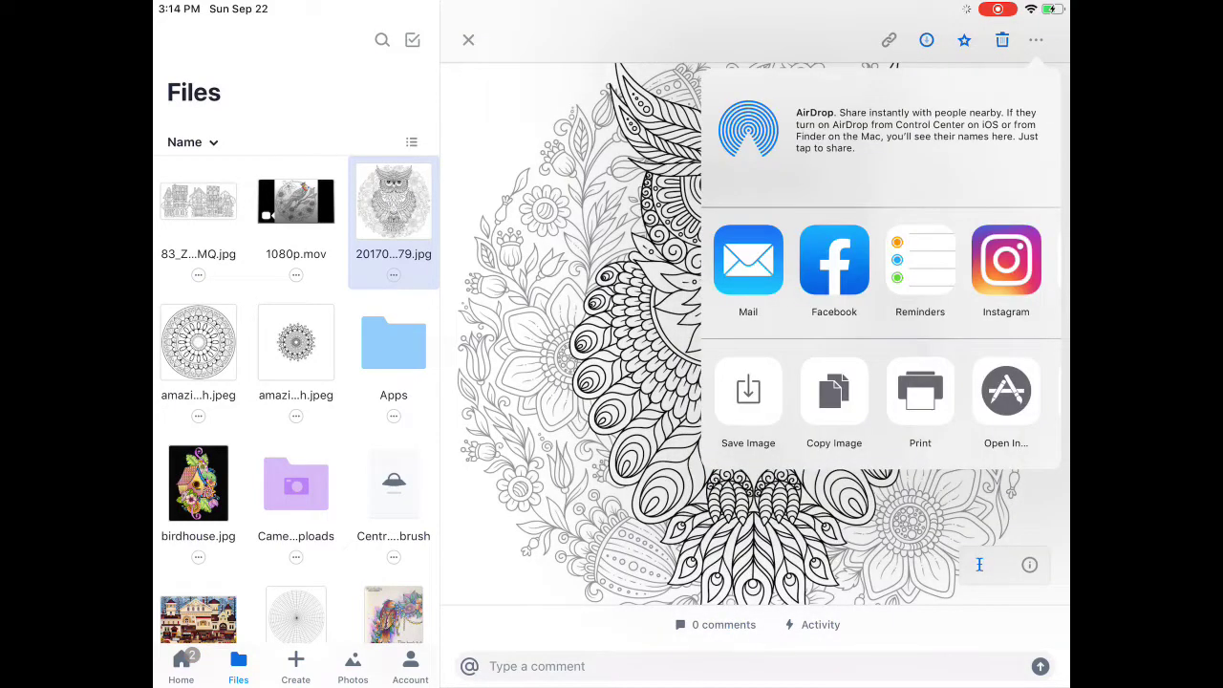
{"action": "scroll", "coordinate": [881, 273], "scroll_direction": "right", "scroll_amount": 3}
{"action": "scroll", "coordinate": [882, 272], "scroll_direction": "right", "scroll_amount": 5}
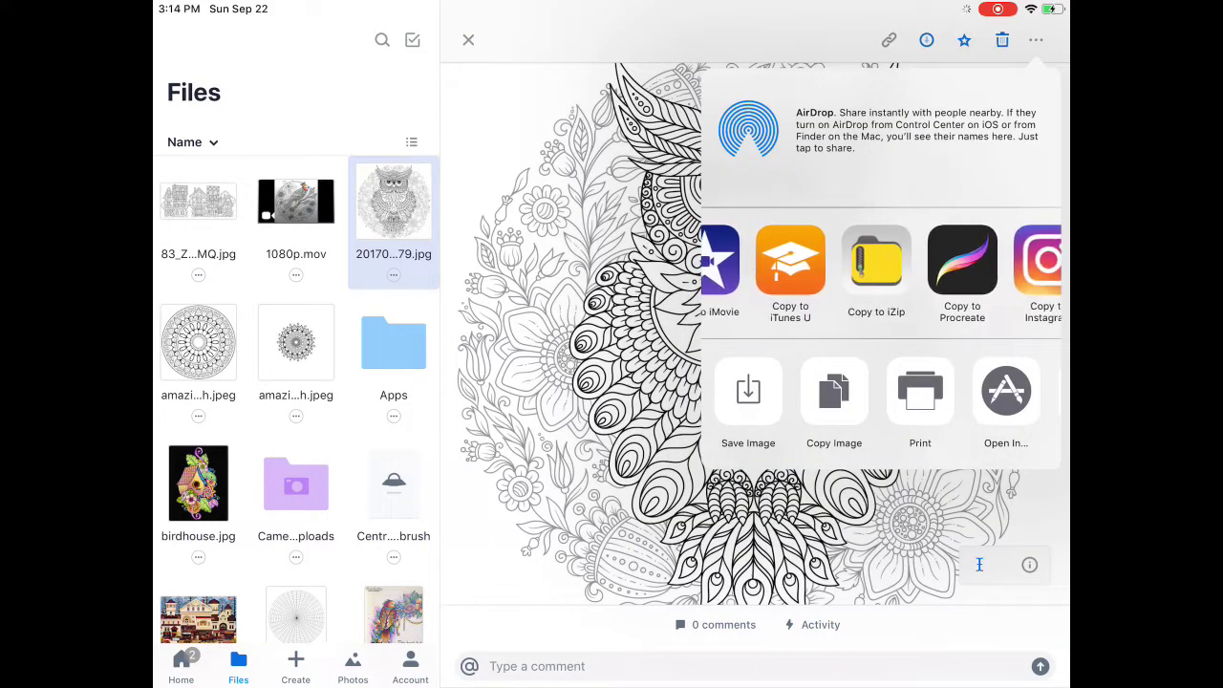
{"action": "left_click", "coordinate": [938, 260]}
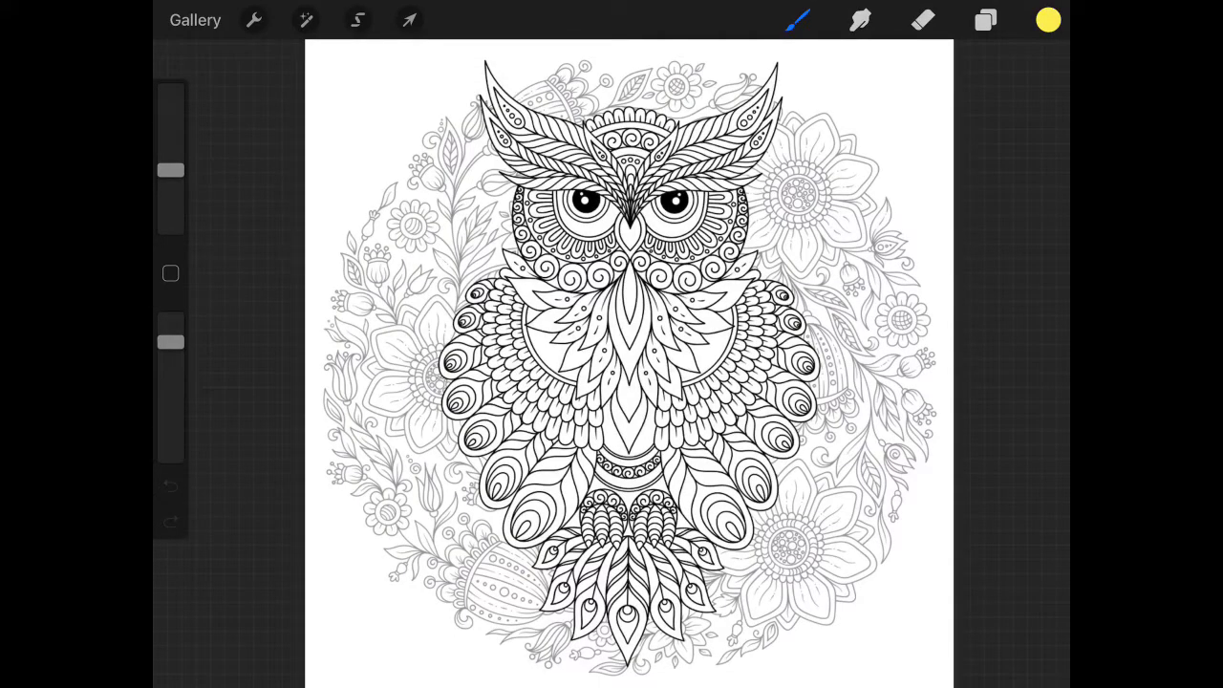
Return from the owl canvas to the gallery and exit to the home screen.
{"action": "left_click", "coordinate": [195, 20]}
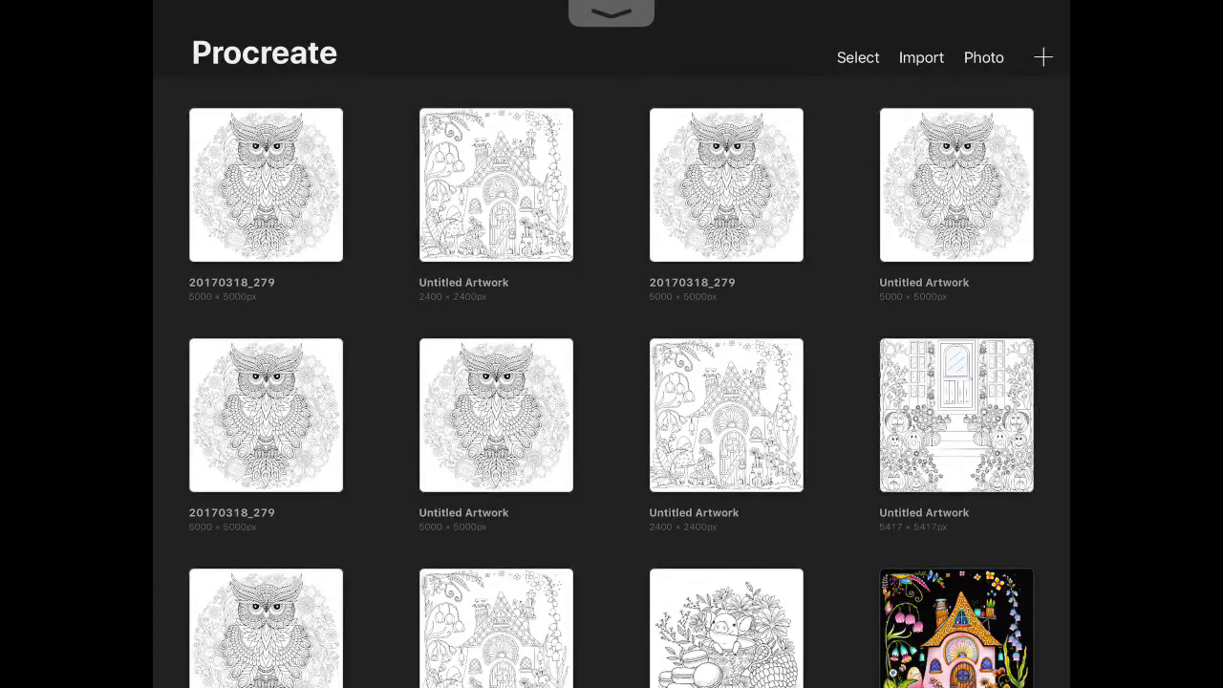
{"action": "key", "text": "super+h"}
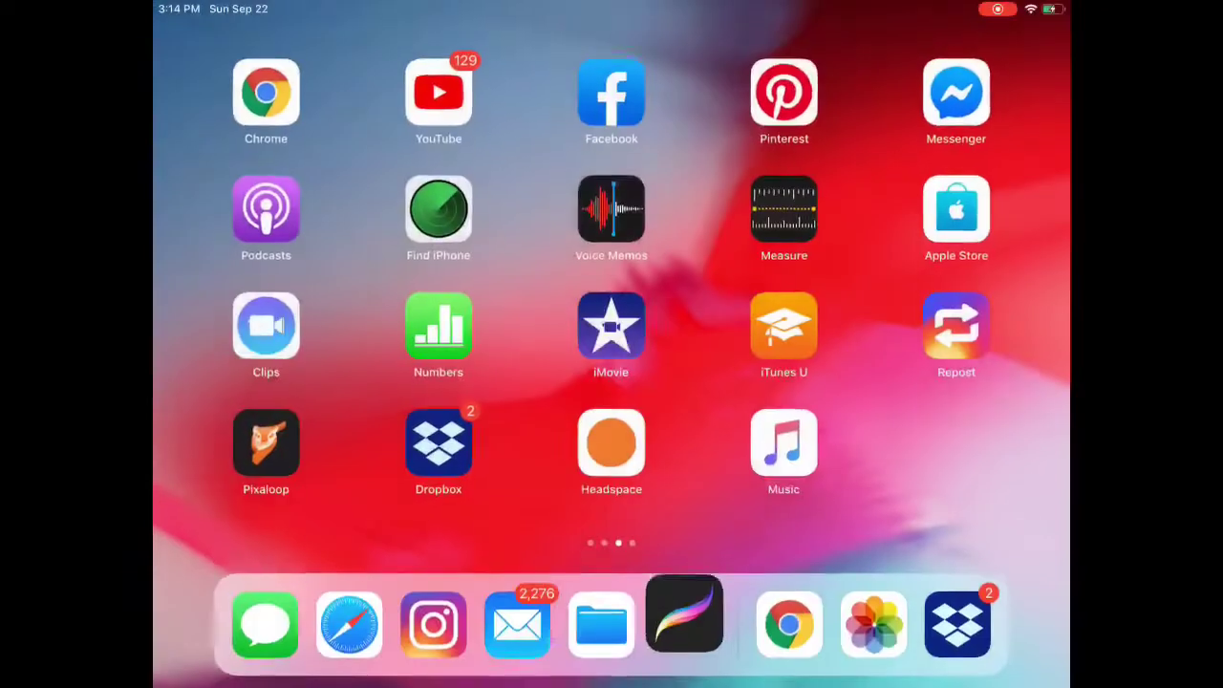